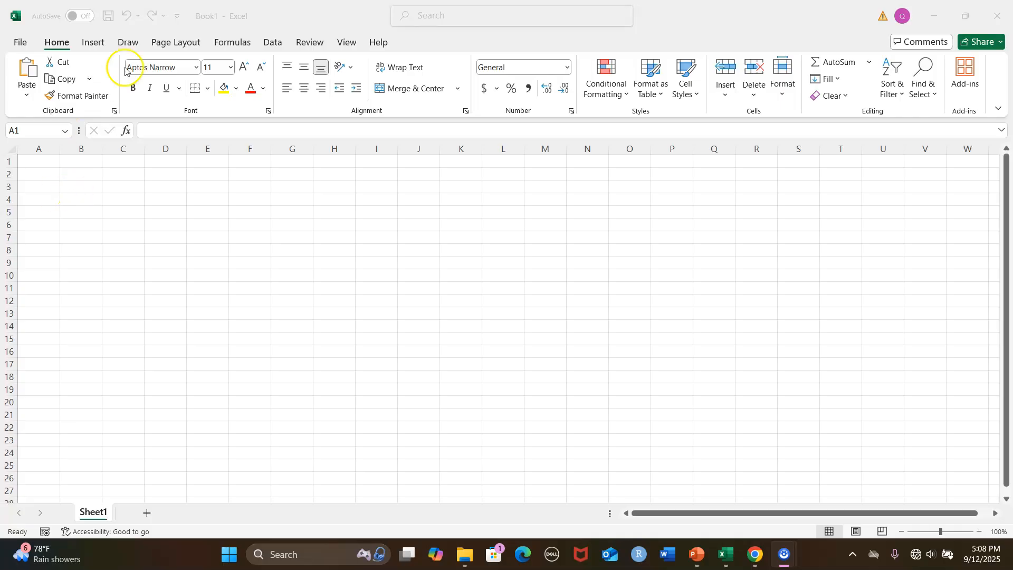
- Start a BINOM.DIST function in cell A1 with 15 successes and 20 trials
left_click(234, 44)
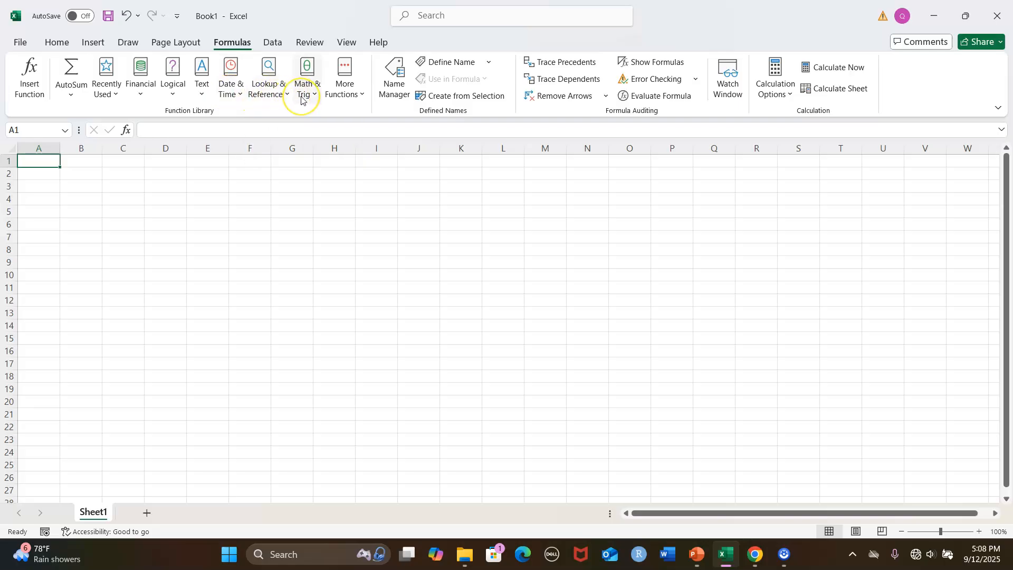
left_click(356, 96)
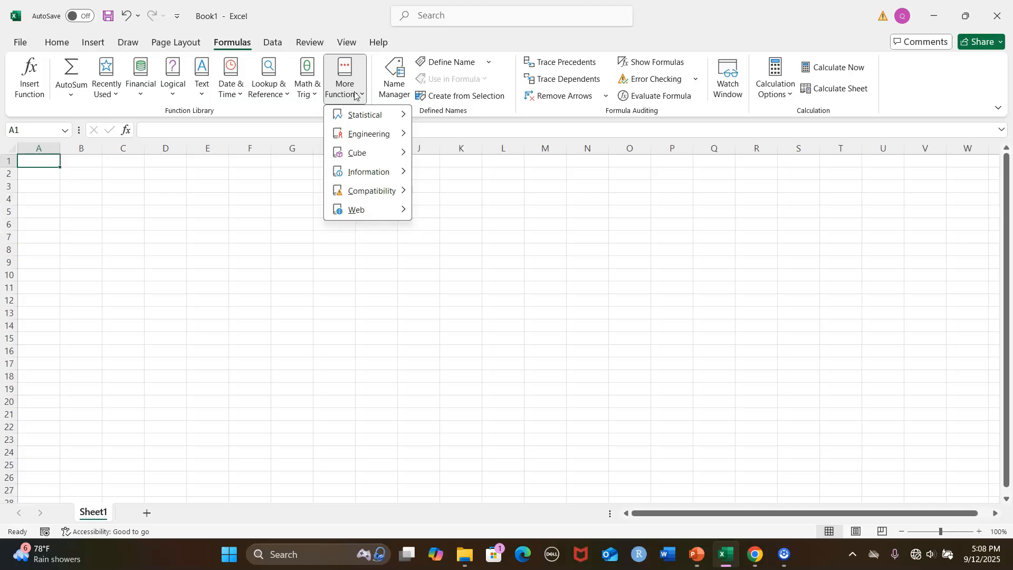
left_click(362, 113)
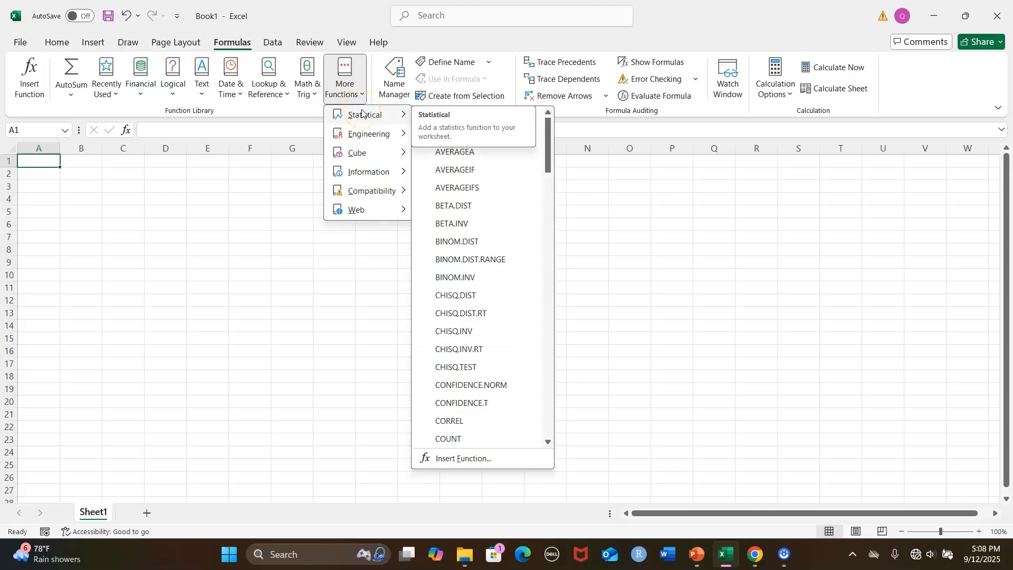
left_click(460, 243)
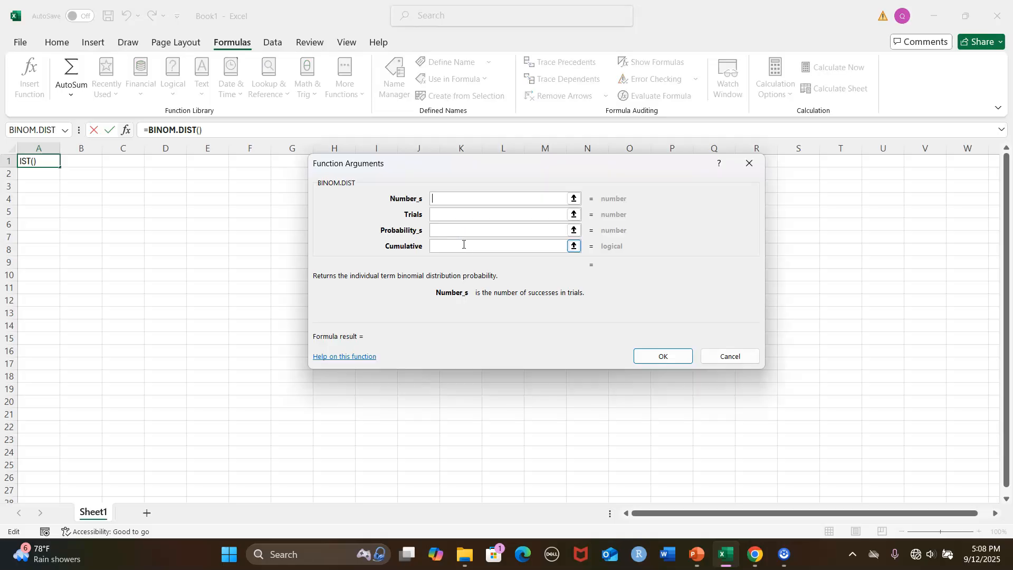
left_click(442, 199)
type("15")
left_click(447, 213)
type("20")
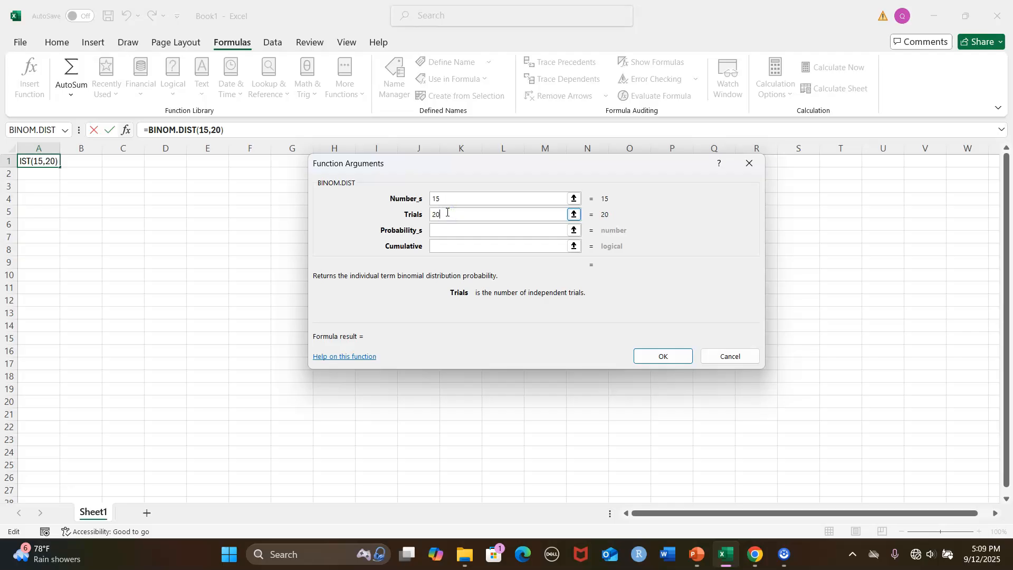
- Complete the BINOM.DIST function in A1 with success probability 0.5 and Cumulative FALSE, dismissing the MobiPDF advertisement
left_click(441, 232)
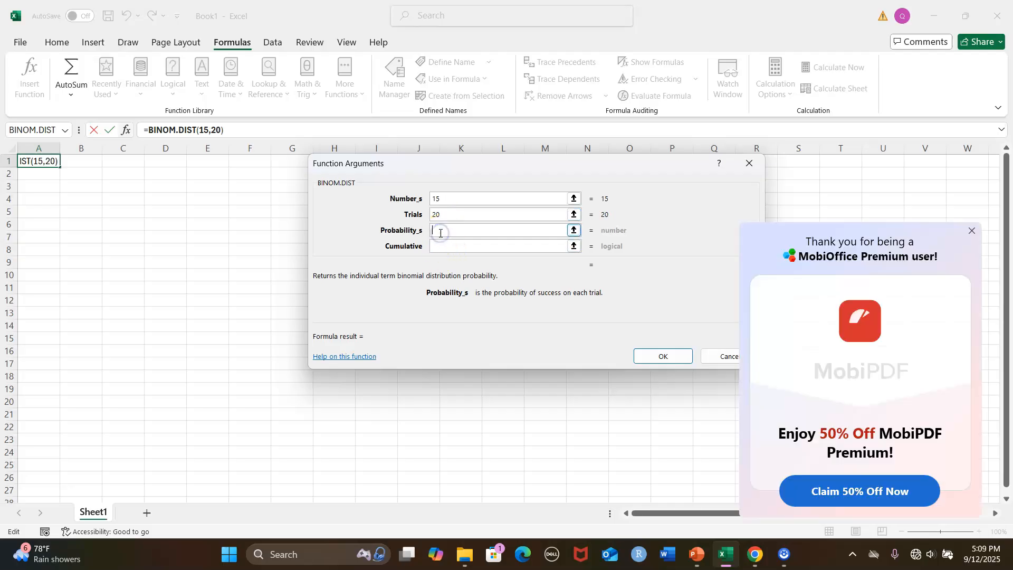
type("0.5")
left_click(448, 247)
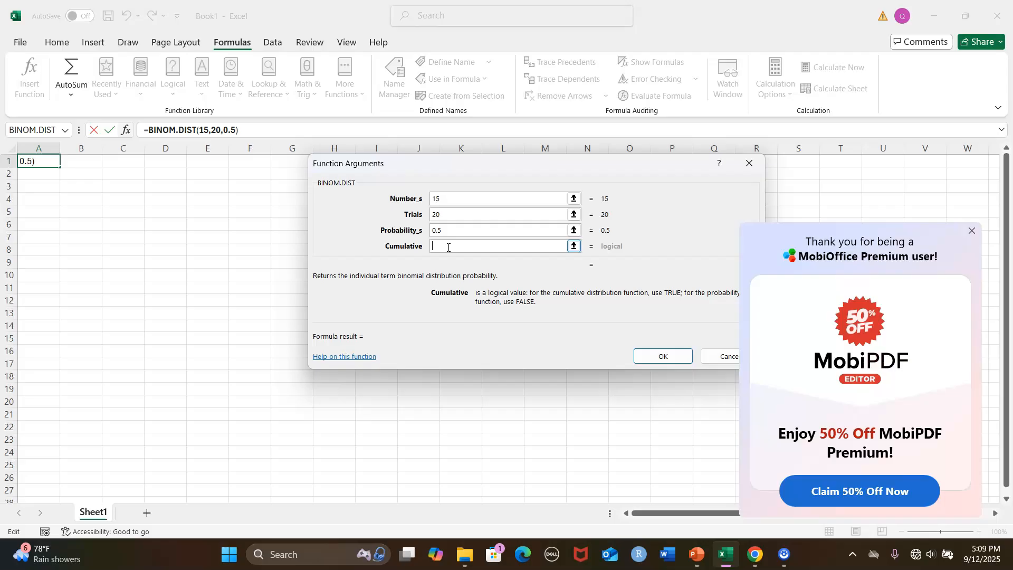
type("F")
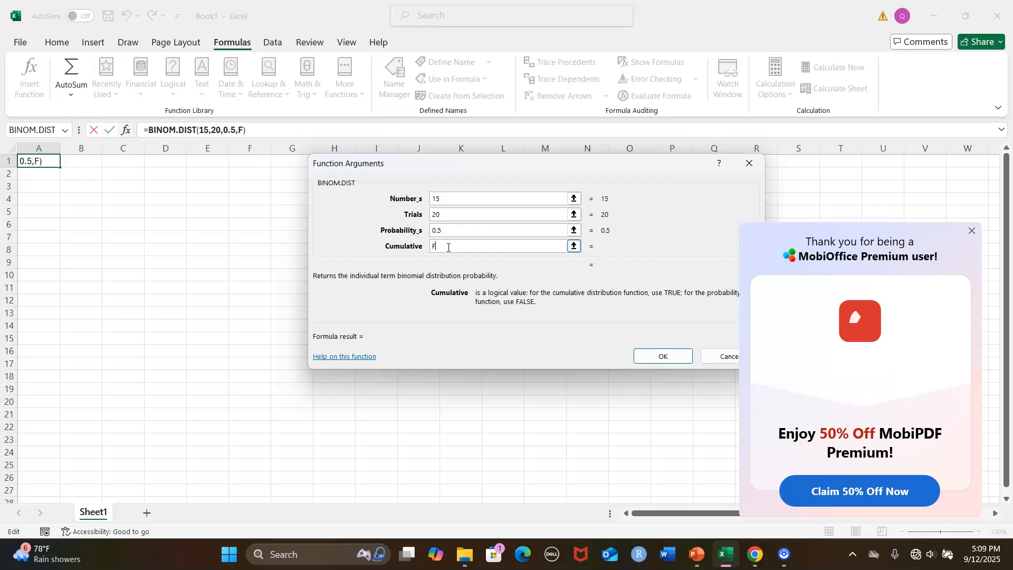
type("ALSE")
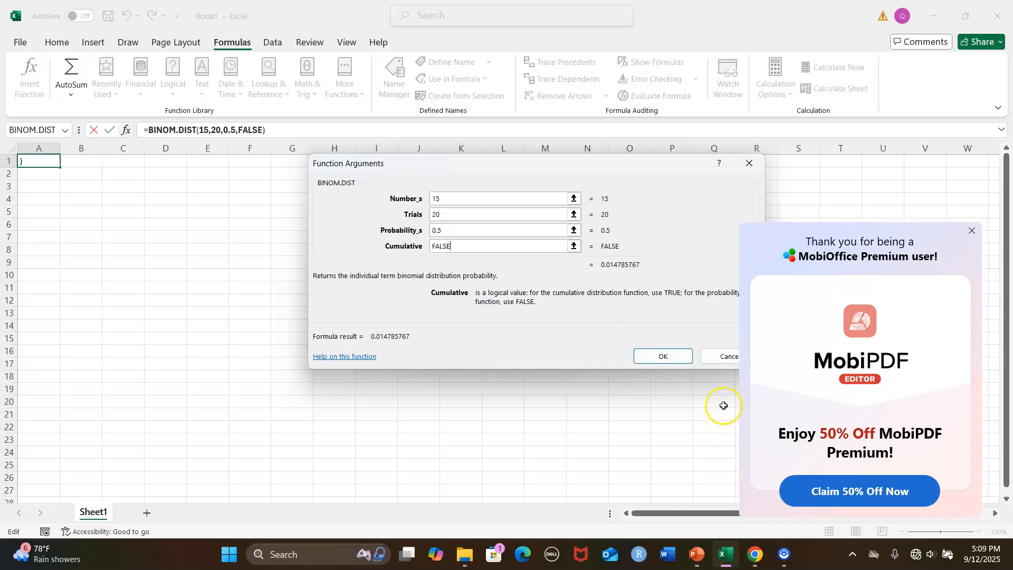
left_click(971, 231)
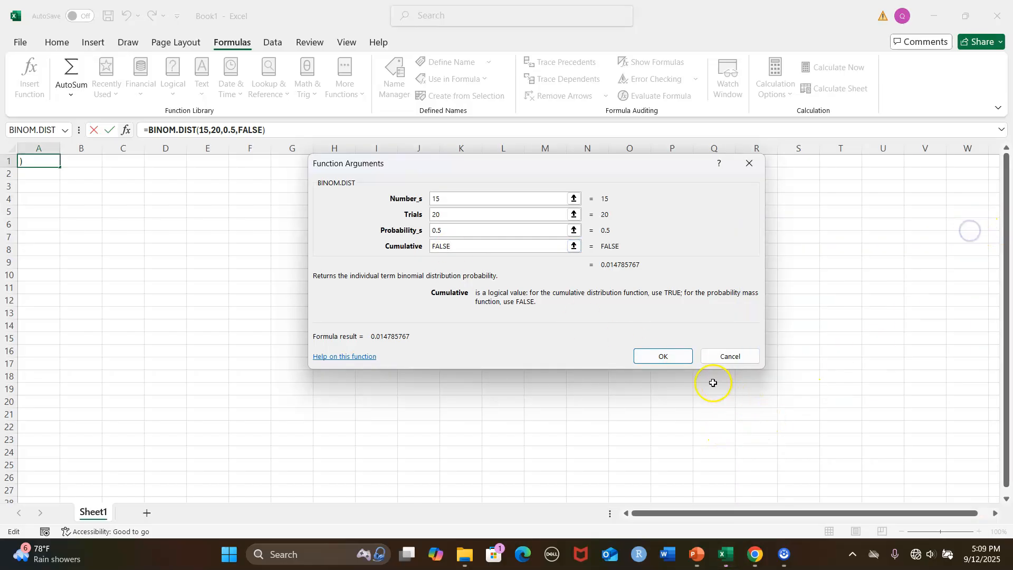
left_click(668, 357)
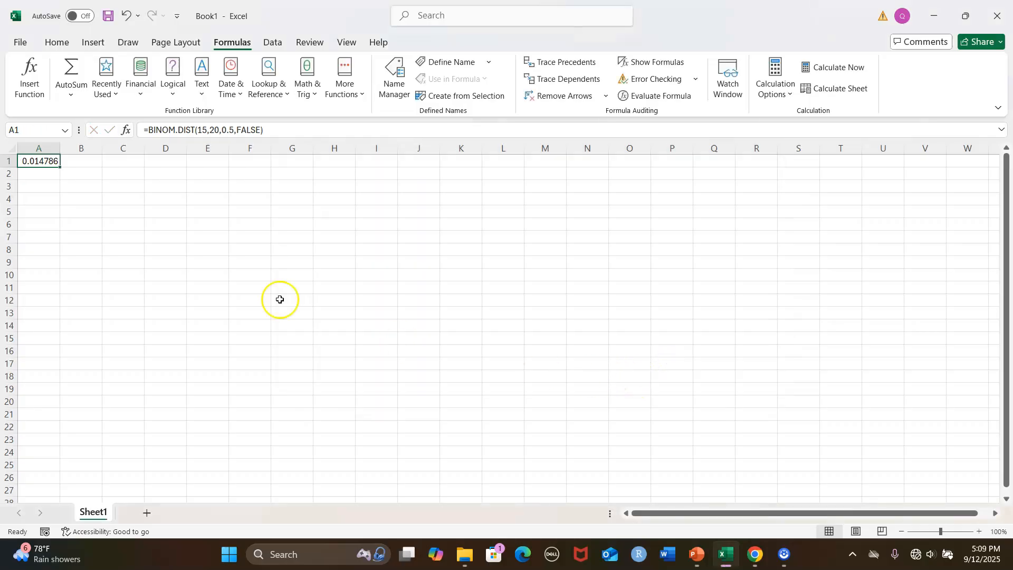
- Start a BINOM.DIST function in cell B1 with 15 successes and 20 trials
left_click(94, 163)
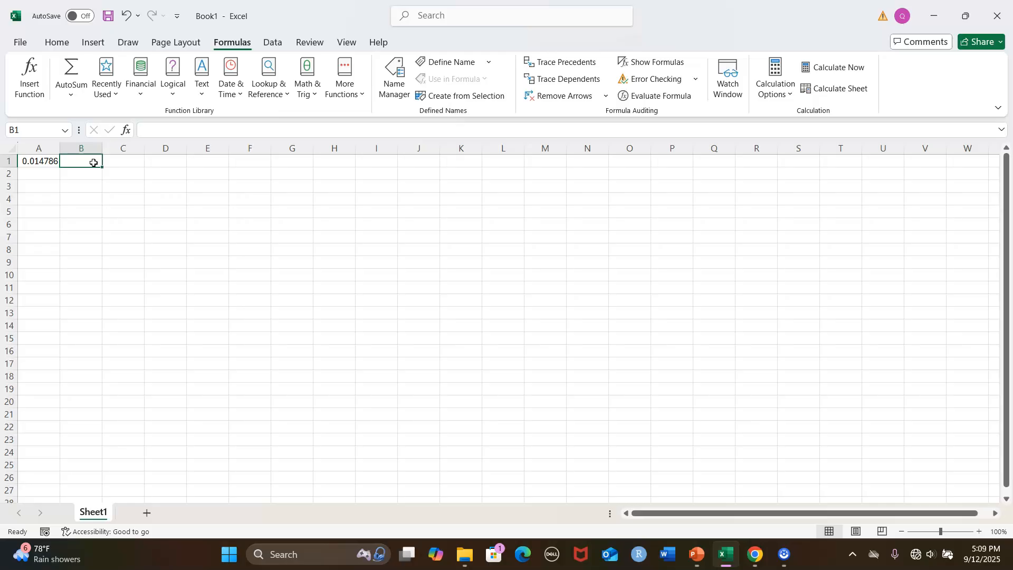
left_click(360, 96)
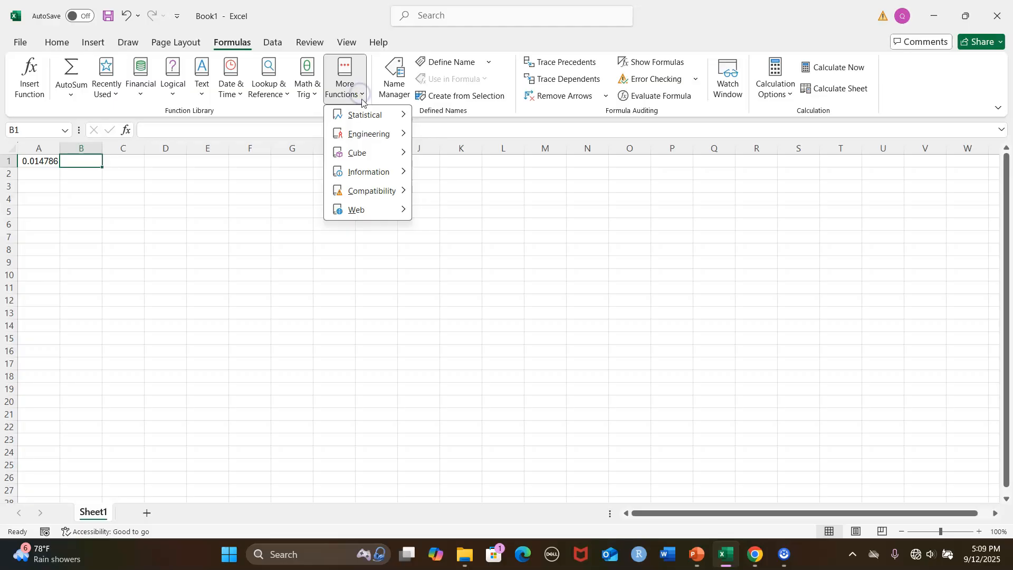
mouse_move(368, 115)
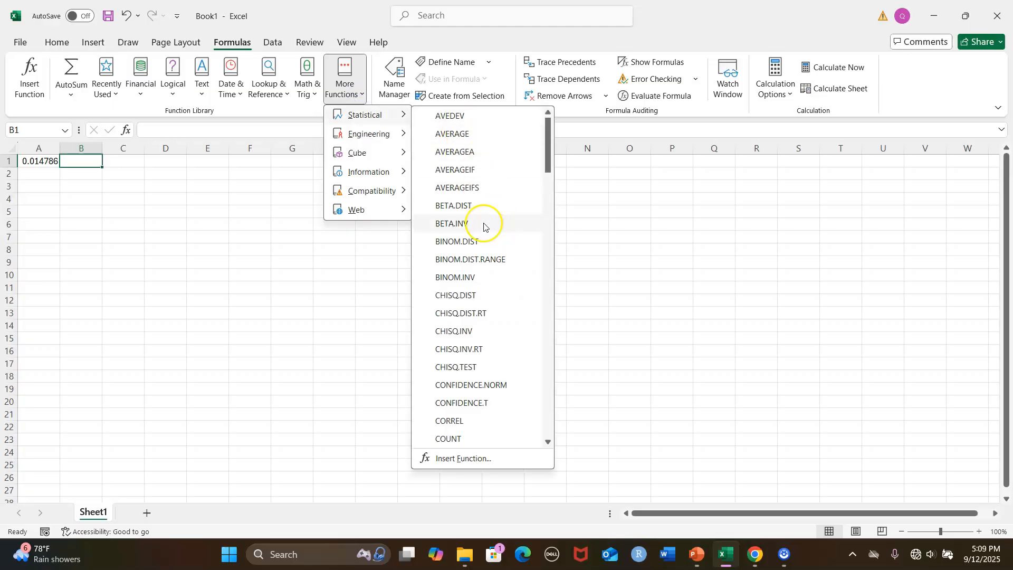
left_click(461, 243)
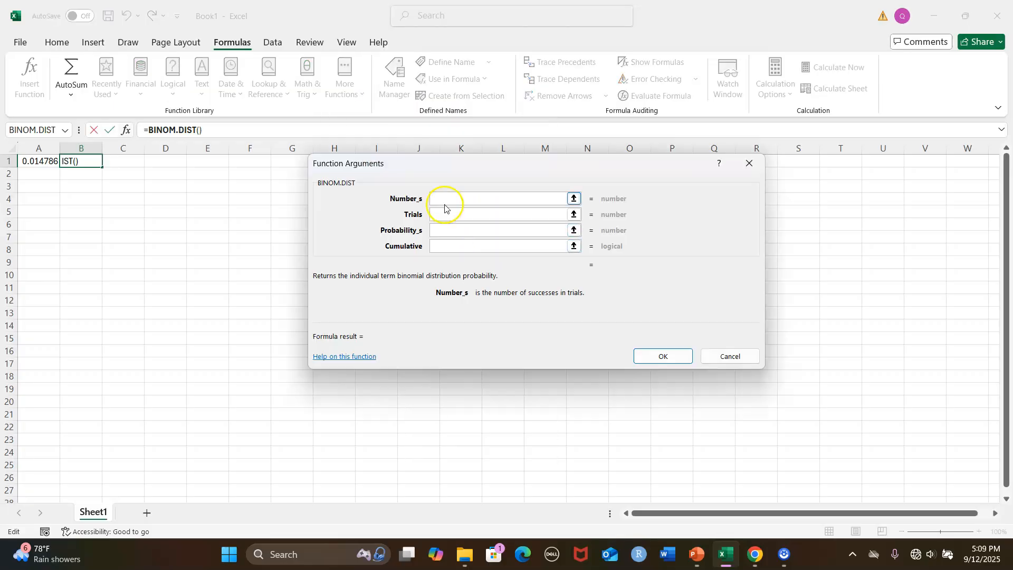
type("15")
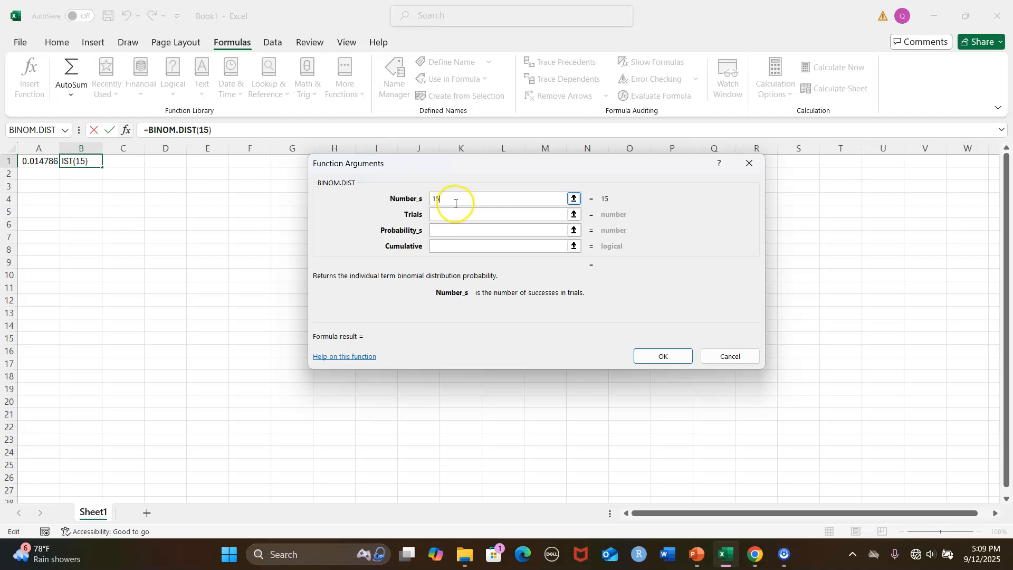
left_click(480, 217)
type("20")
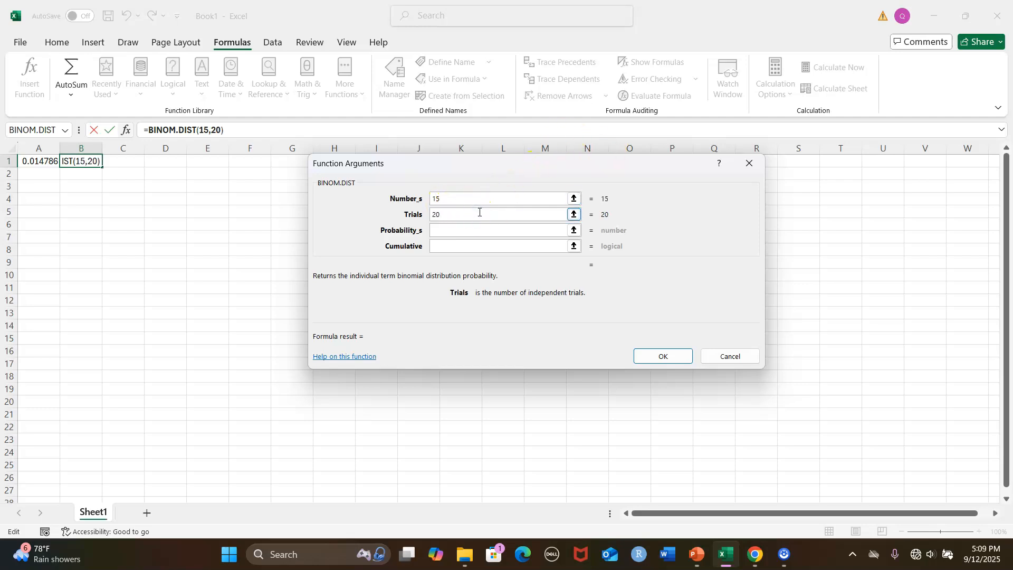
- Complete the BINOM.DIST function in B1 with success probability 0.5 and Cumulative TRUE
left_click(459, 230)
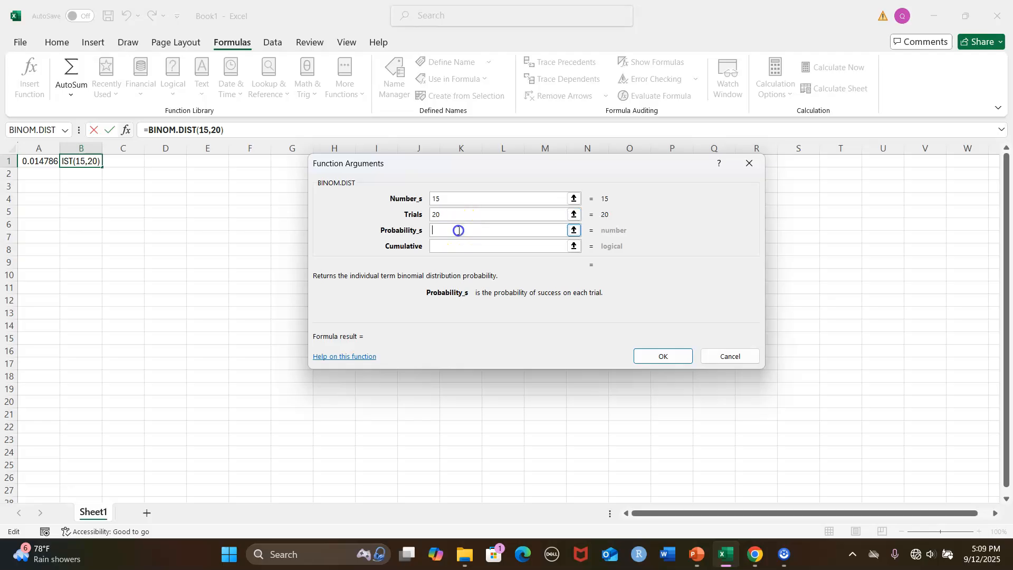
type("0.5")
left_click(464, 246)
type("TRU")
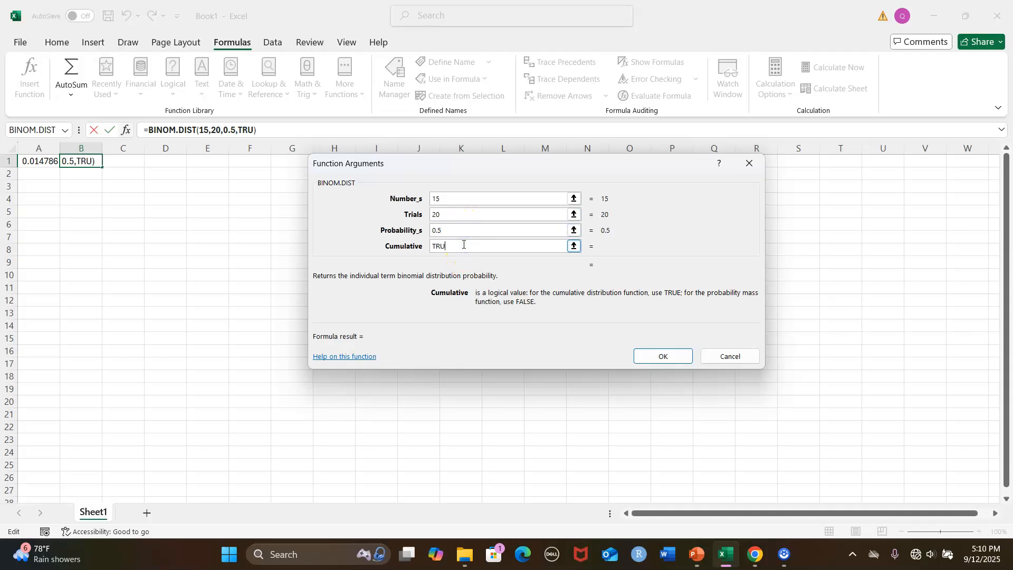
type("E")
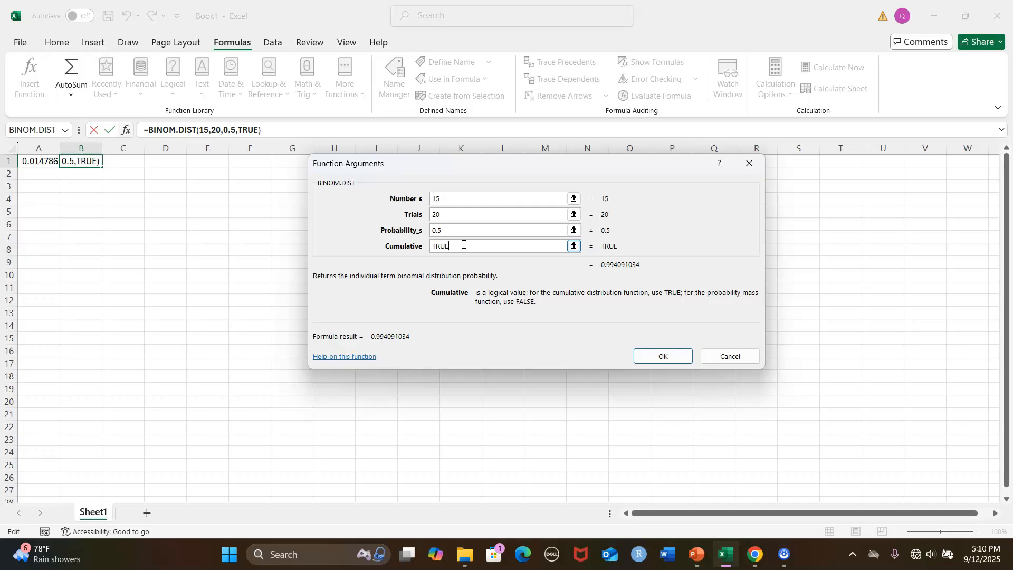
left_click(643, 357)
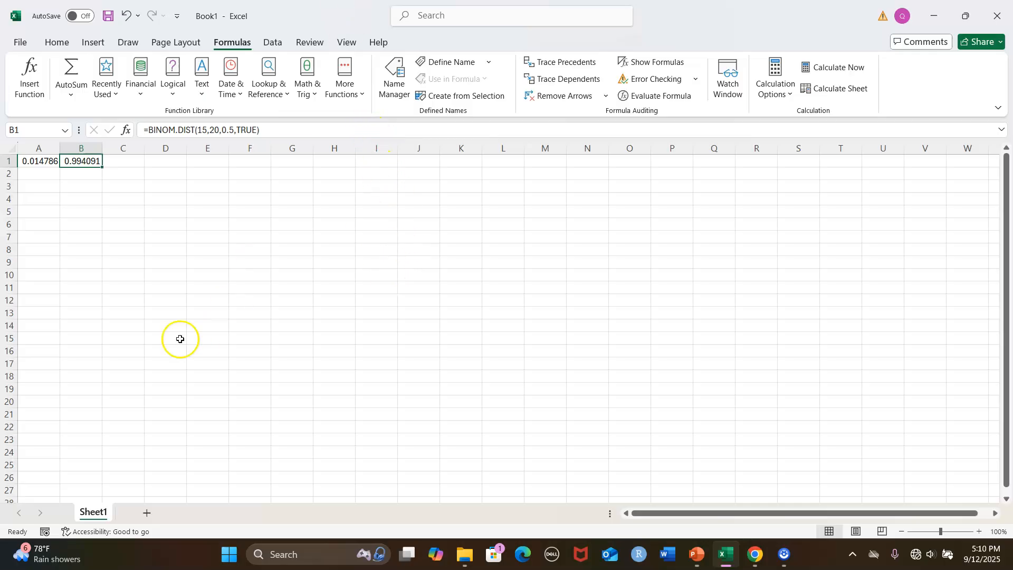
- Start a BINOM.INV function in cell C1 with 20 trials
left_click(130, 166)
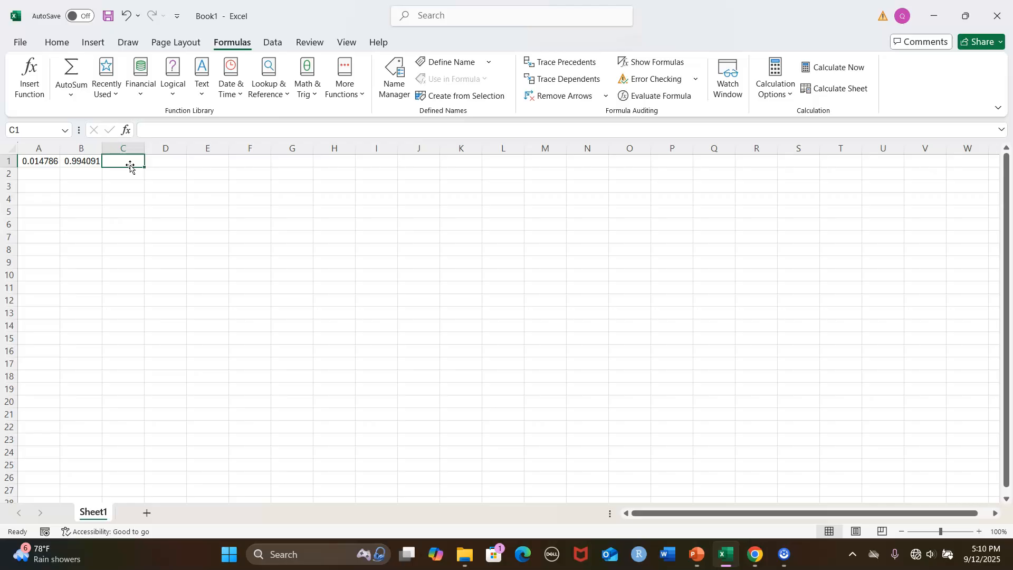
left_click(357, 95)
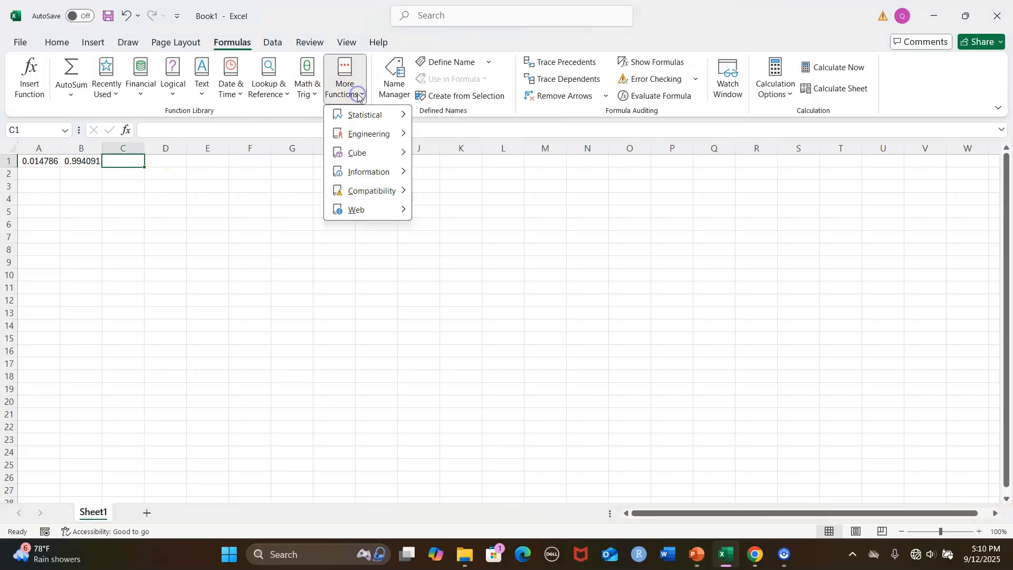
mouse_move(364, 115)
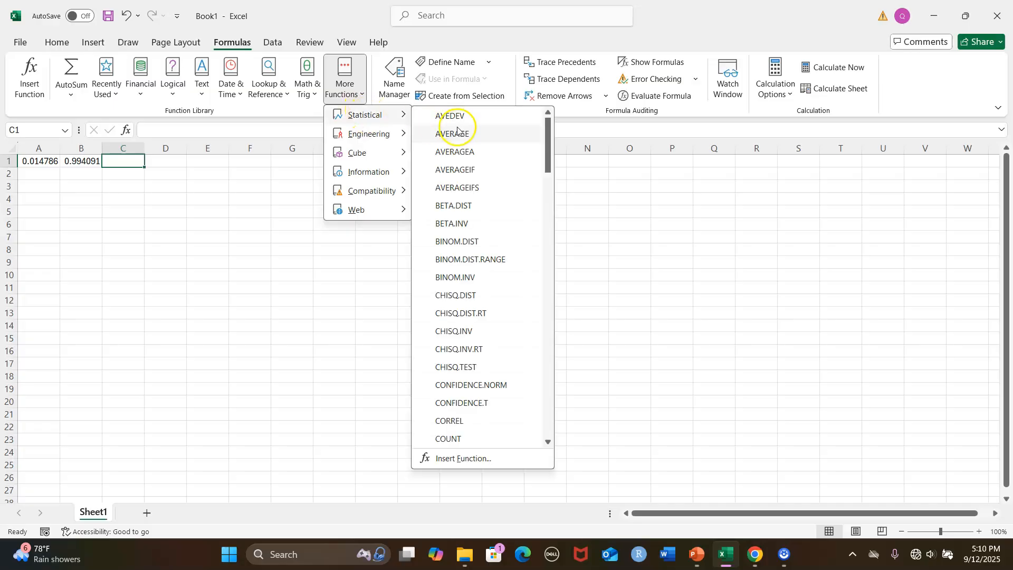
left_click(469, 279)
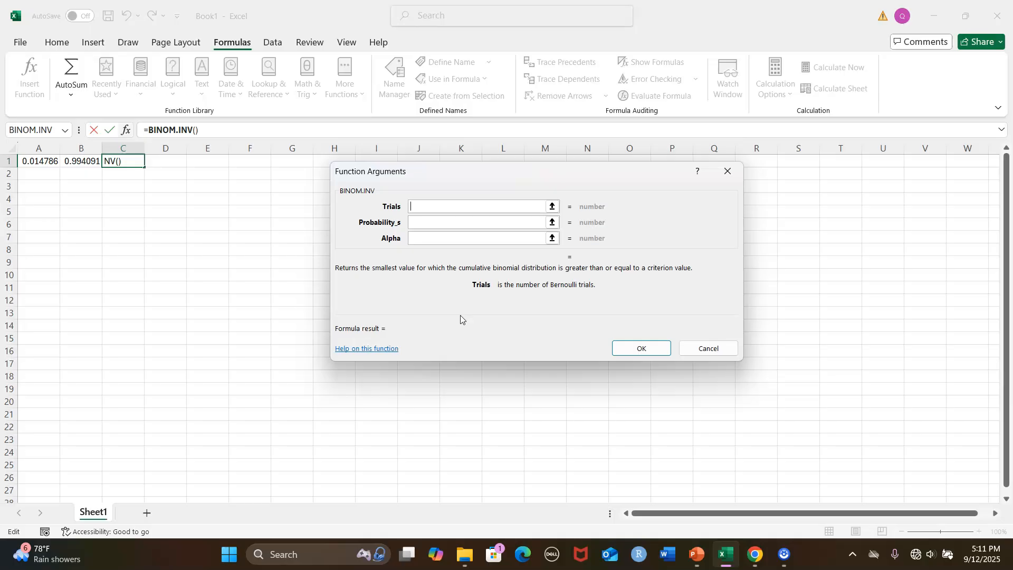
left_click(431, 208)
left_click(434, 210)
type("20")
- Complete the BINOM.INV function in C1 with success probability 0.5 and Alpha 0.99
left_click(442, 220)
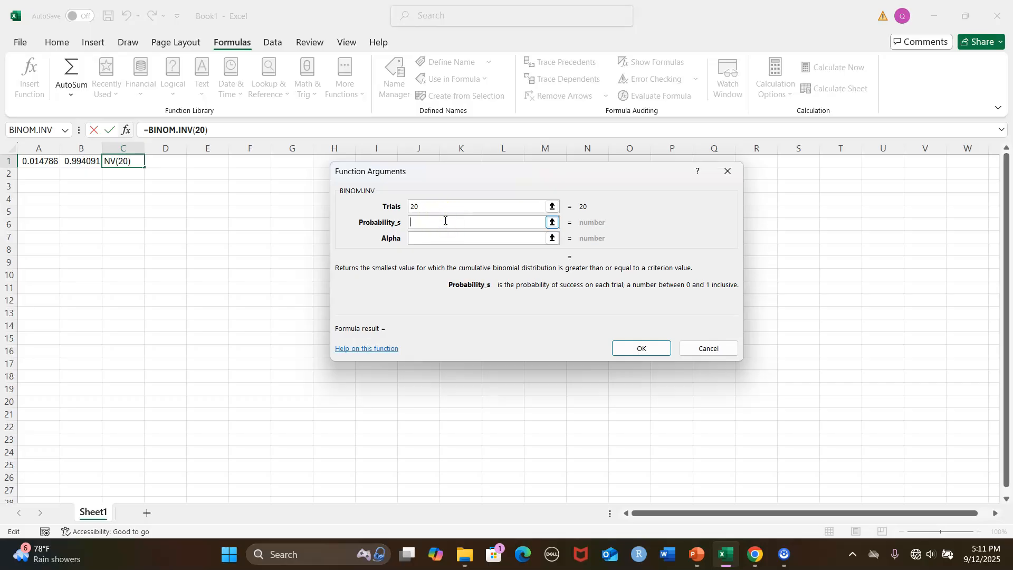
type("0.5")
left_click(446, 241)
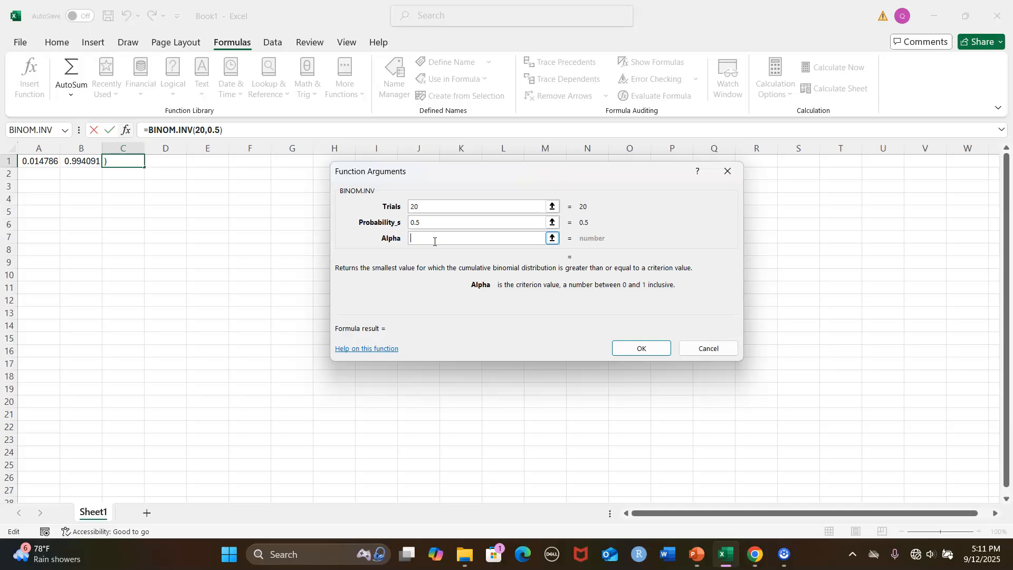
type("0.99")
left_click(639, 347)
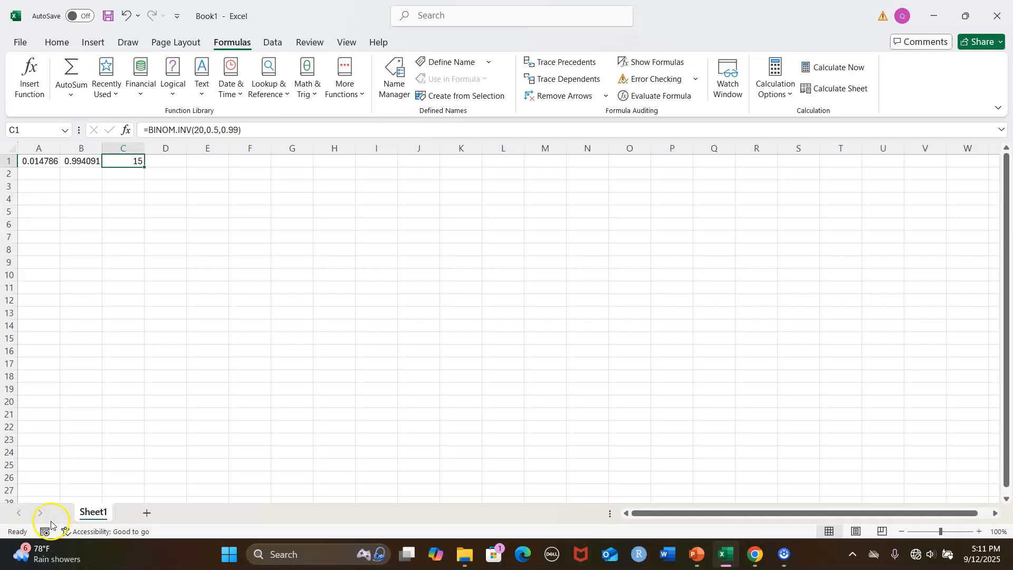
left_click(27, 506)
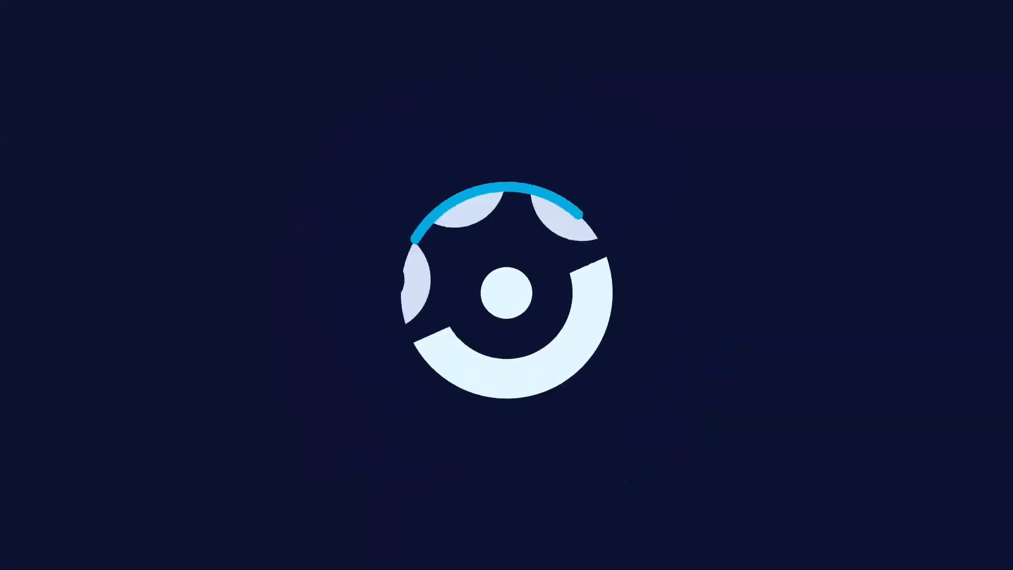